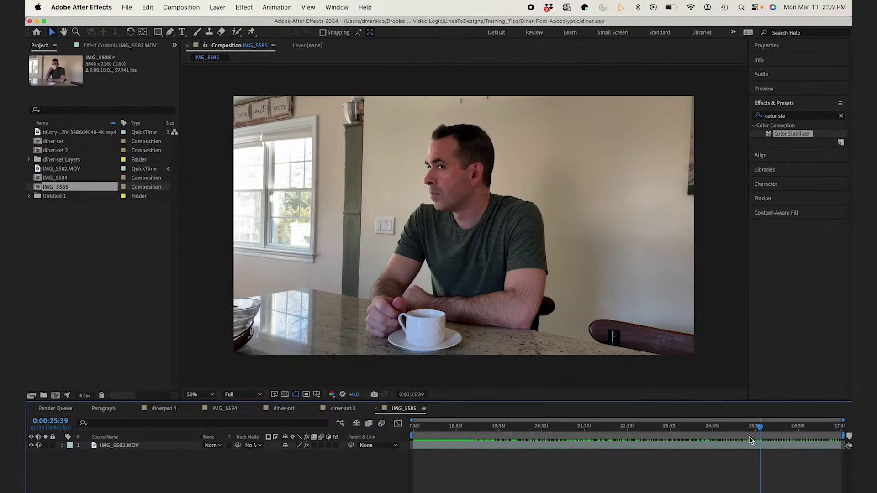
# - Scrub the IMG_5585 composition to the seated pose at 0:00:20:01 and save that frame to a file
pyautogui.moveTo(775, 432); pyautogui.dragTo(399, 433)
pyautogui.moveTo(465, 433); pyautogui.dragTo(518, 434)
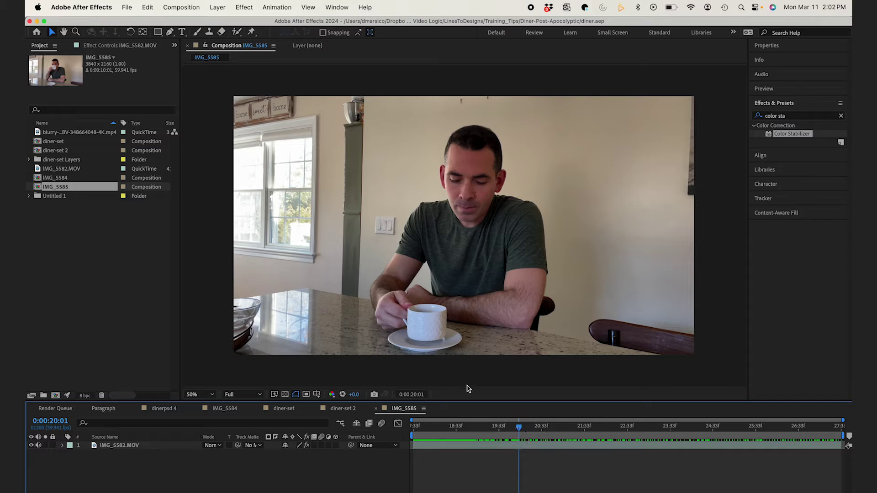
pyautogui.click(202, 3)
pyautogui.moveTo(320, 136)
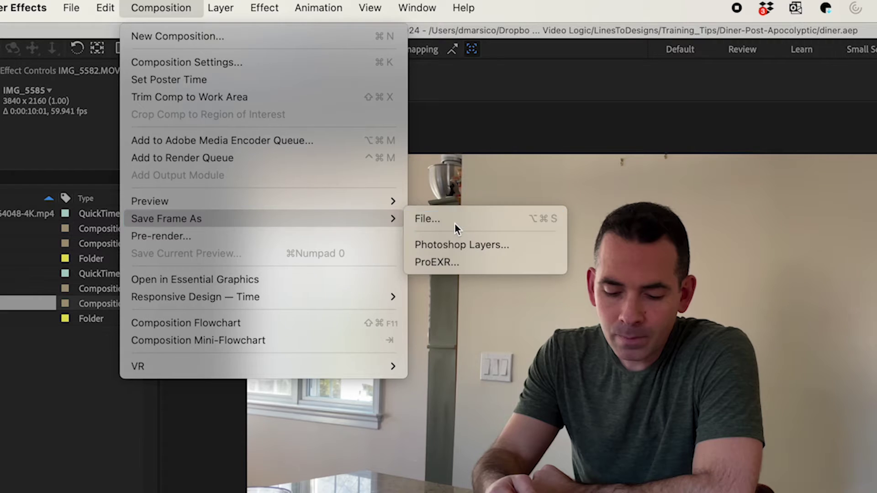
pyautogui.click(360, 136)
pyautogui.click(533, 320)
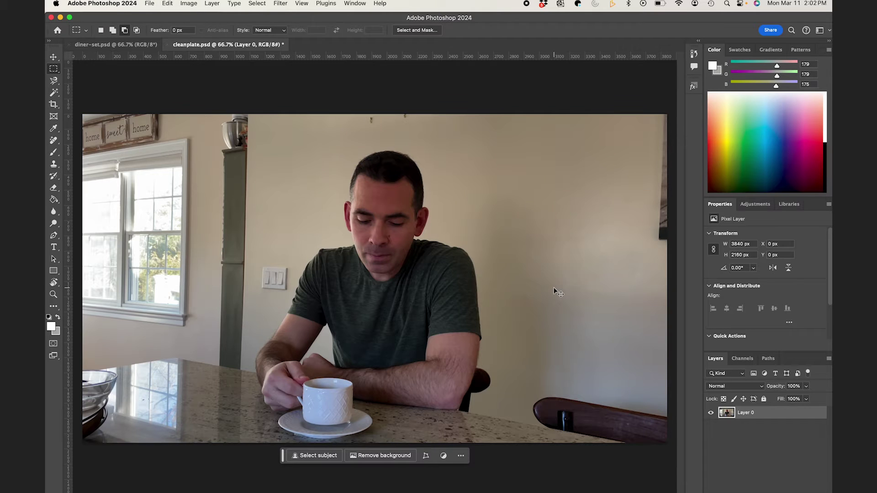
# - Switch to Photoshop and scale Layer 0 of cleanplate.psd to 40% in width and height
pyautogui.press('super+t')
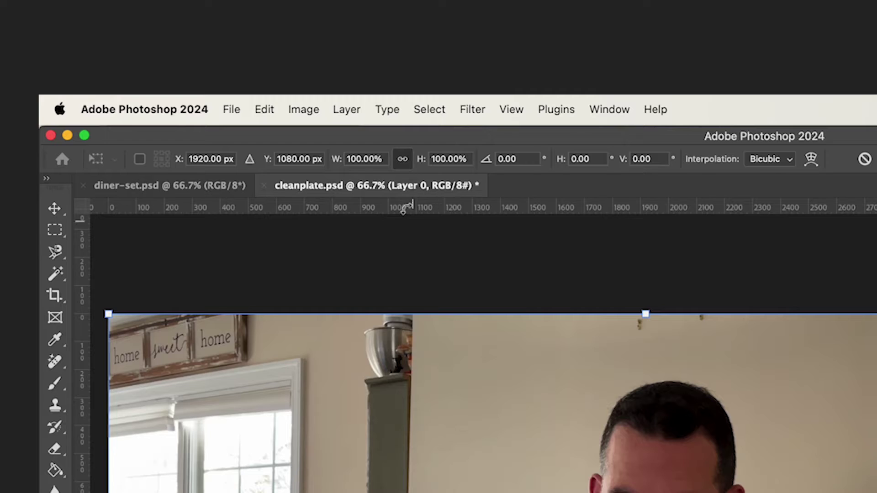
pyautogui.write('40')
pyautogui.press('Return')
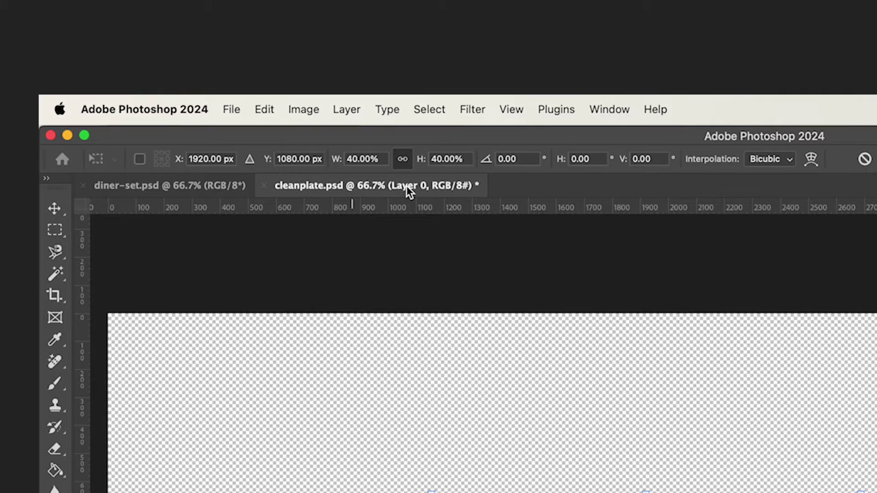
pyautogui.press('Return')
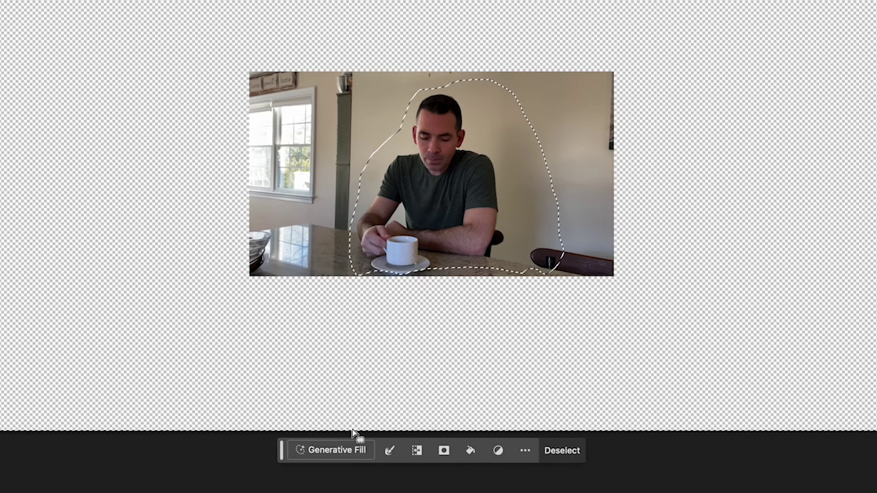
# - Generatively fill around the man with "post-apocalyptic diner with overgrown vines, junk scattered after being ransacked, still beautiful natural cinematic light and windows on camera left", second variation
pyautogui.click(339, 448)
pyautogui.write('till beautiful natural cinematic light and windows')
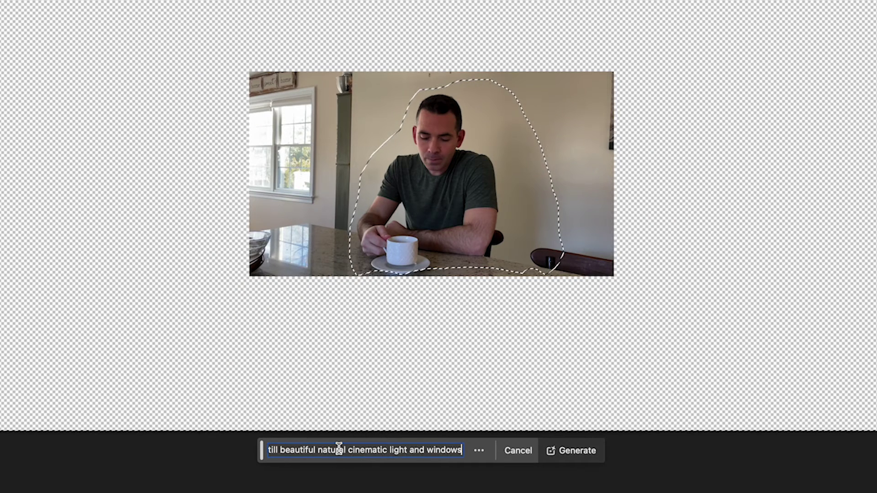
pyautogui.click(556, 446)
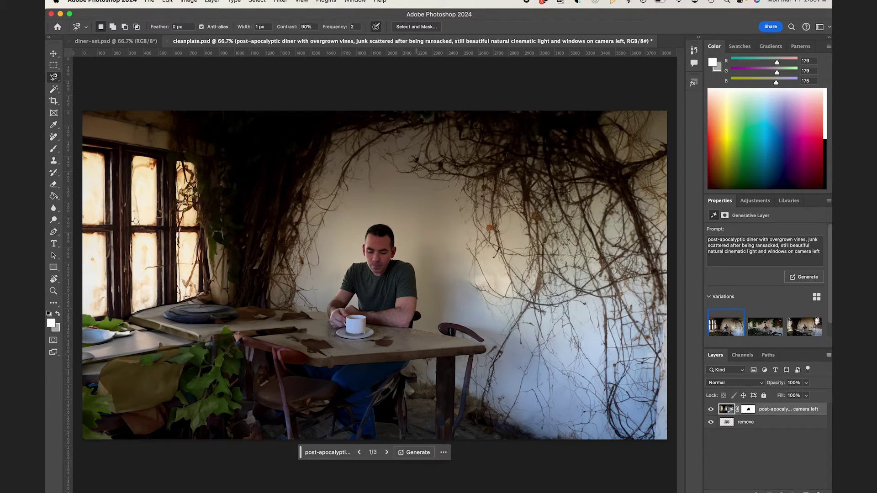
pyautogui.click(387, 453)
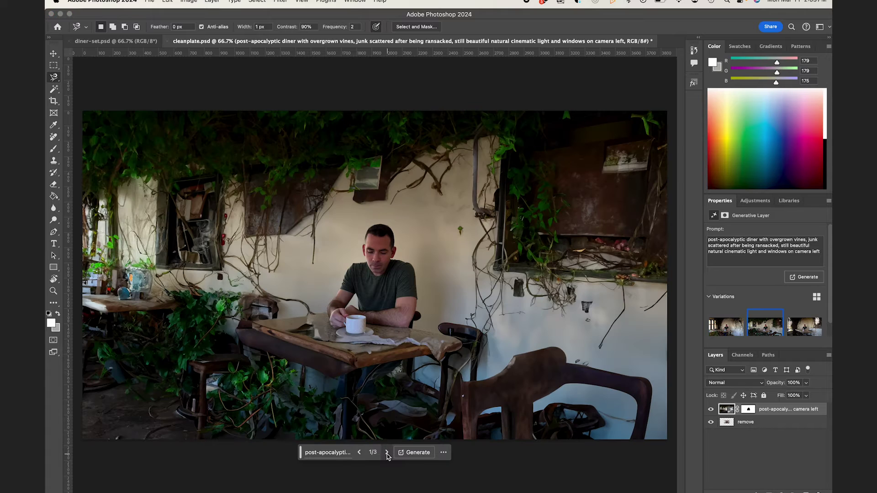
# - Generatively fill the window area left of the man with "dilapidated window with natural light and bars" and choose a variation with paned windows
pyautogui.moveTo(155, 172); pyautogui.dragTo(310, 278)
pyautogui.click(158, 291)
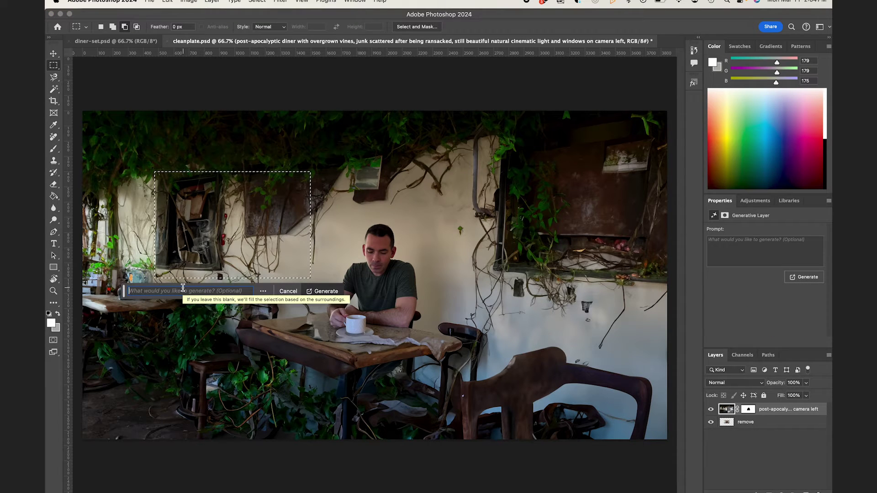
pyautogui.write('dilapidated window with natural light and bars')
pyautogui.press('Return')
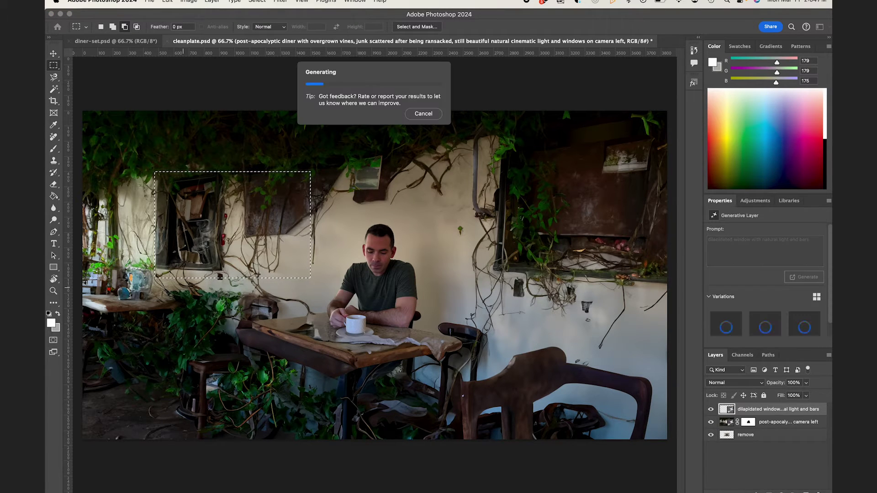
pyautogui.click(245, 294)
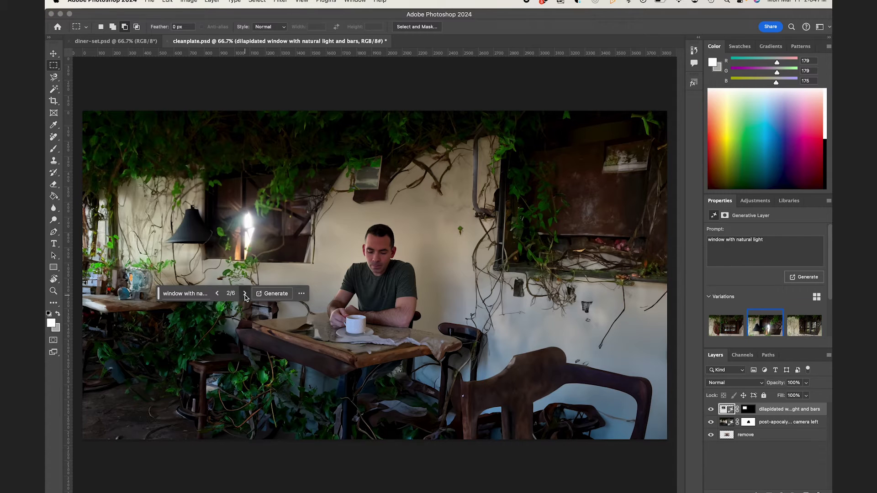
pyautogui.click(245, 294)
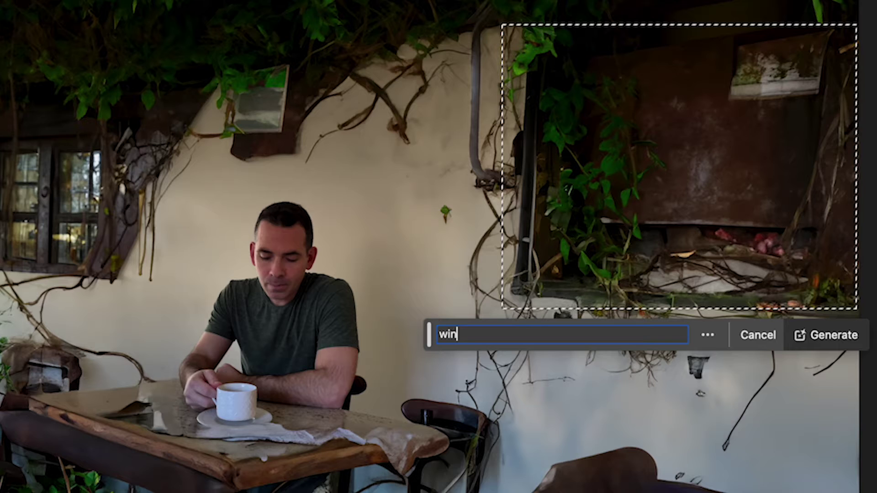
# - Generatively fill the boarded opening right of the man with "window with natural light" and choose the third variation
pyautogui.write('ndow with natural light')
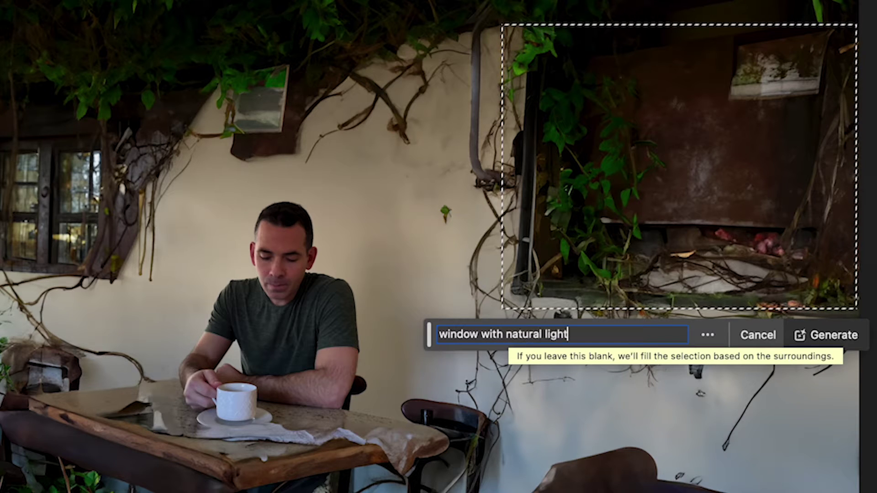
pyautogui.press('Return')
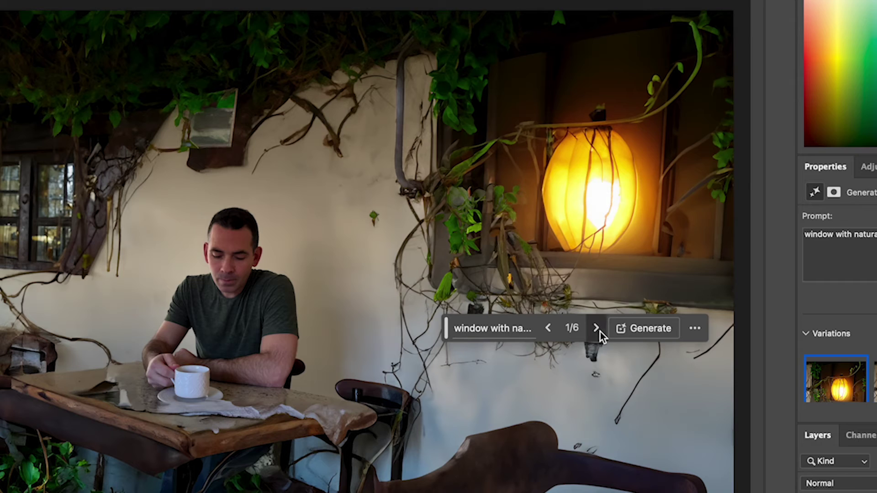
pyautogui.click(597, 291)
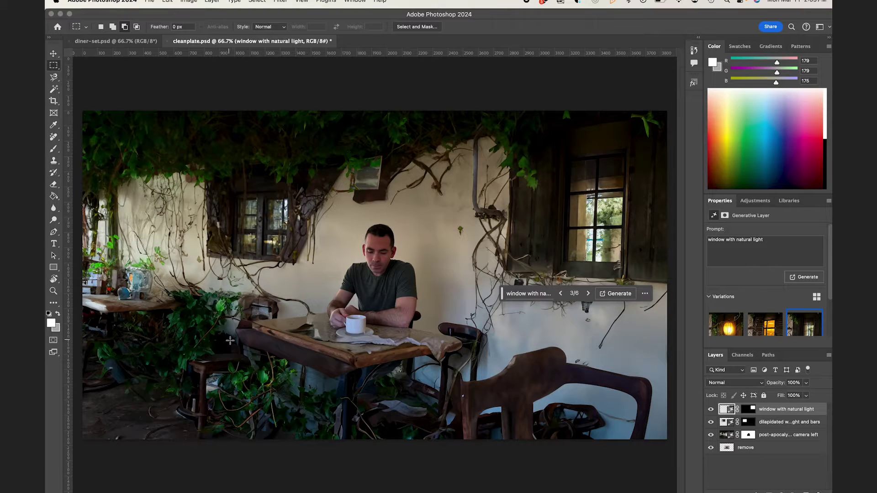
# - Select the area below the tabletop, generatively fill it with "add foreground elements", and choose the third variation
pyautogui.moveTo(243, 342); pyautogui.dragTo(377, 424)
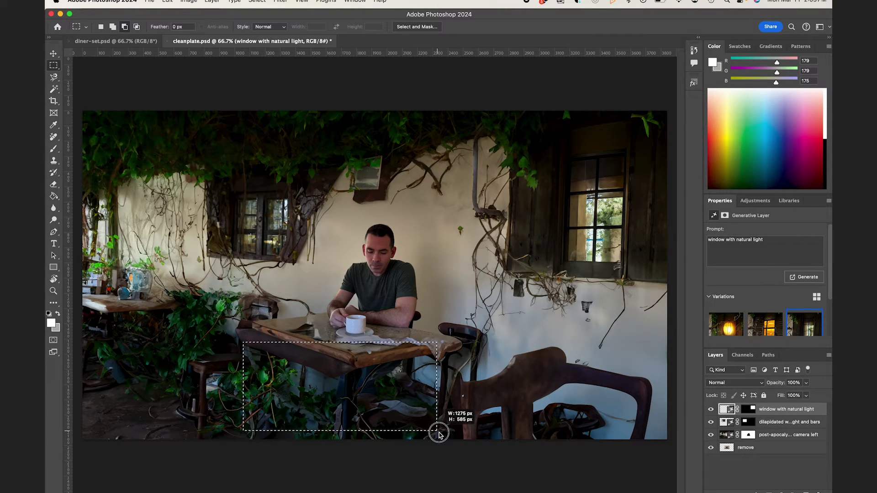
pyautogui.moveTo(439, 434); pyautogui.dragTo(456, 434)
pyautogui.moveTo(328, 336); pyautogui.dragTo(448, 346)
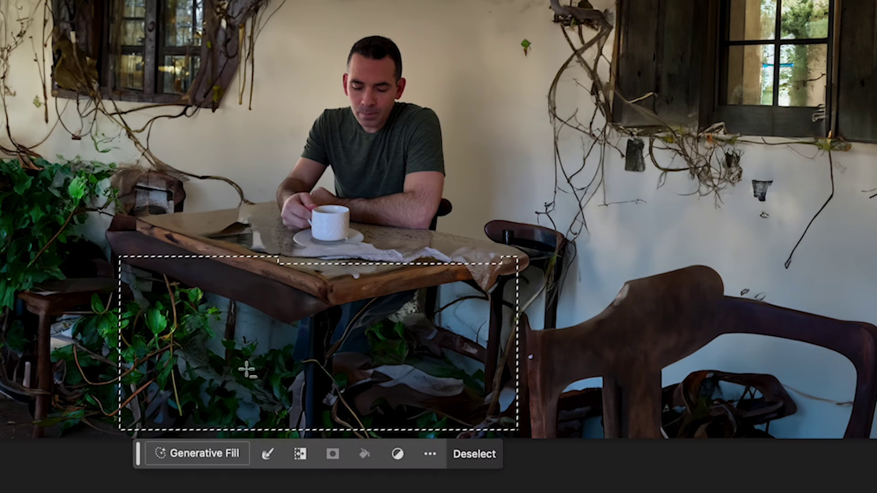
pyautogui.moveTo(119, 410); pyautogui.dragTo(585, 446)
pyautogui.click(225, 457)
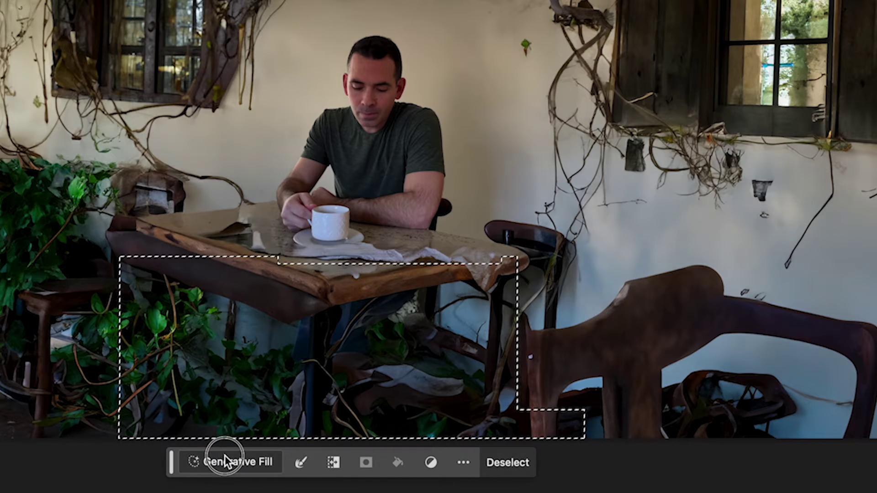
pyautogui.write('add foreground elements')
pyautogui.press('Return')
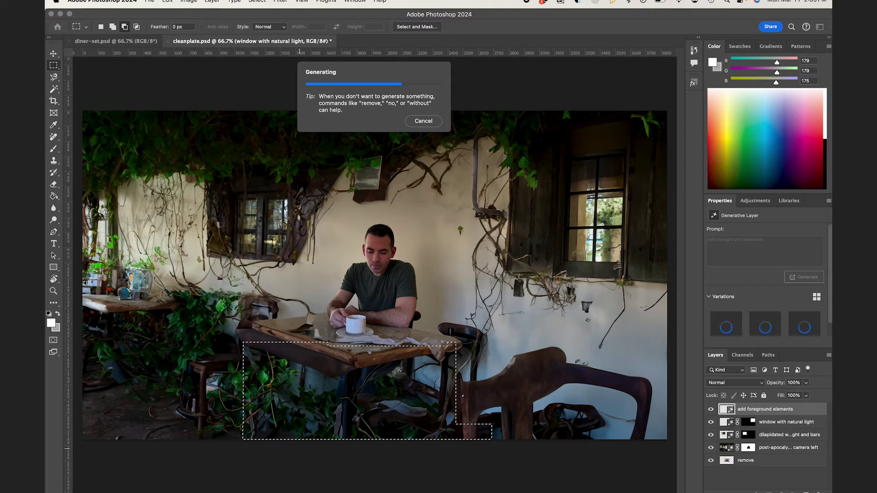
pyautogui.click(379, 452)
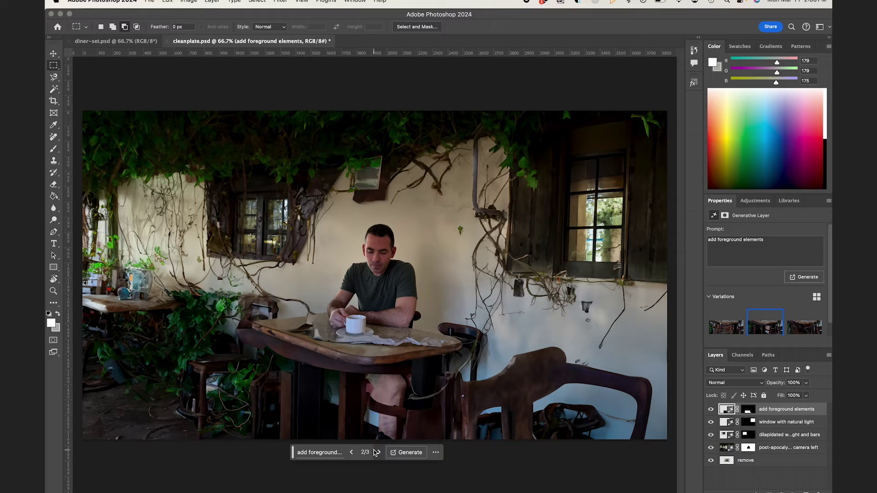
pyautogui.click(376, 453)
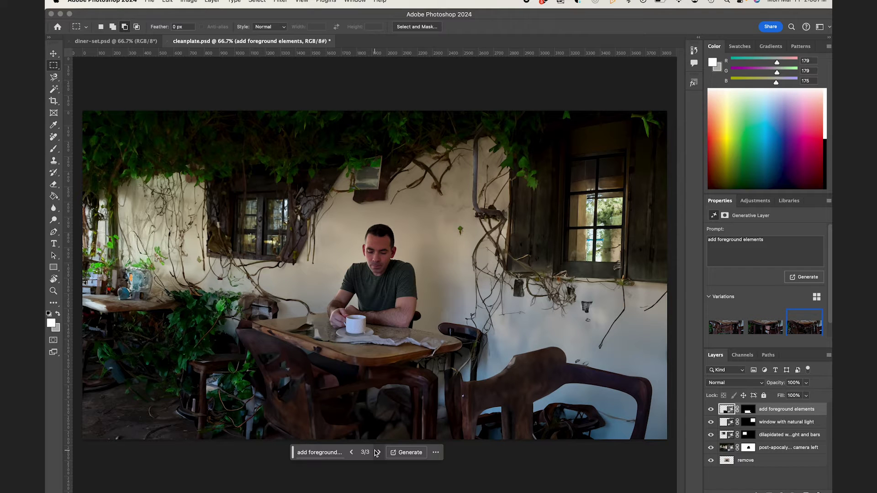
# - Save the document as diner-scene-apocolypse.psd and import it into After Effects as a composition with editable layer styles
pyautogui.click(150, 1)
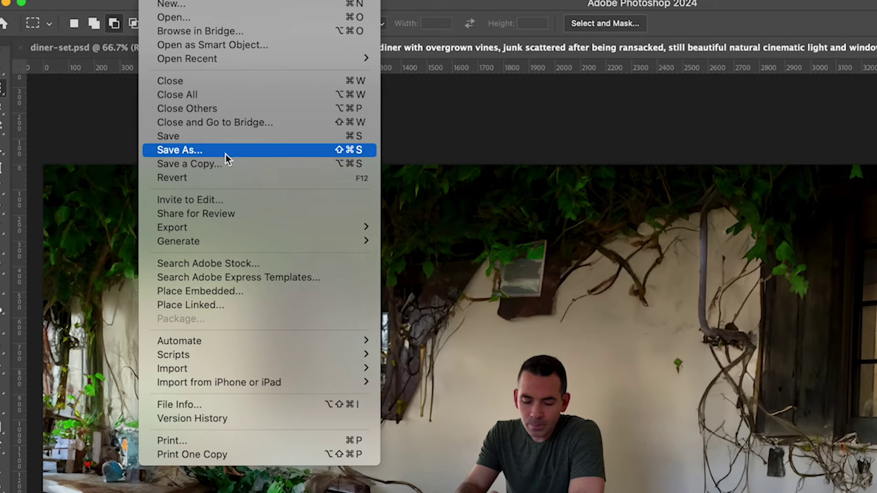
pyautogui.click(226, 153)
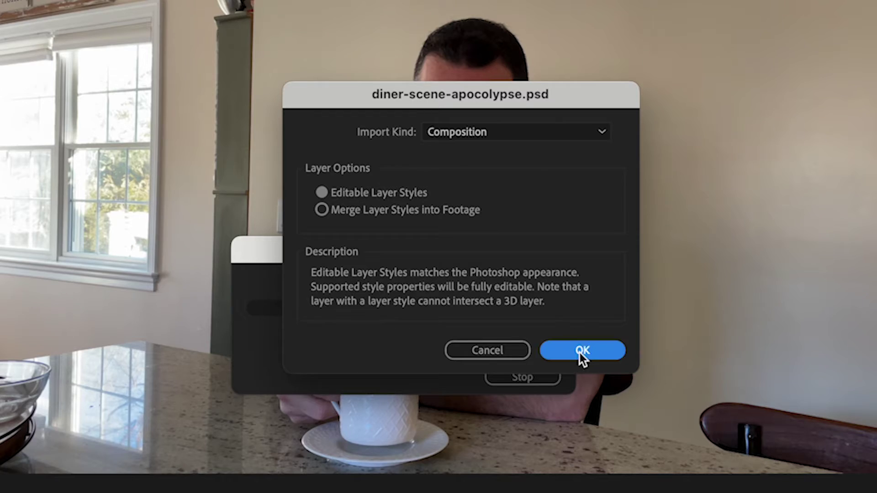
pyautogui.click(579, 352)
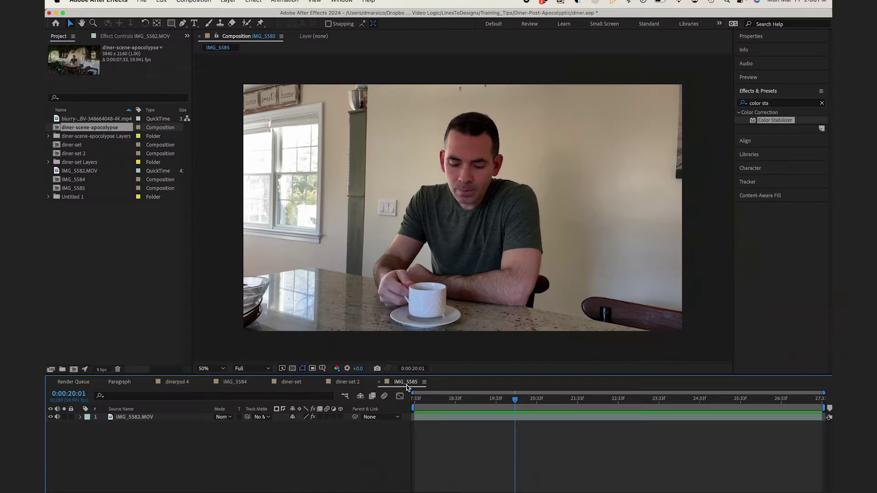
# - Add the diner-scene-apocolypse composition to the IMG_5585 timeline and scale the video footage layer to 40%
pyautogui.moveTo(89, 126); pyautogui.dragTo(102, 430)
pyautogui.press(',')
pyautogui.press('s')
pyautogui.click(330, 441)
pyautogui.write('4')
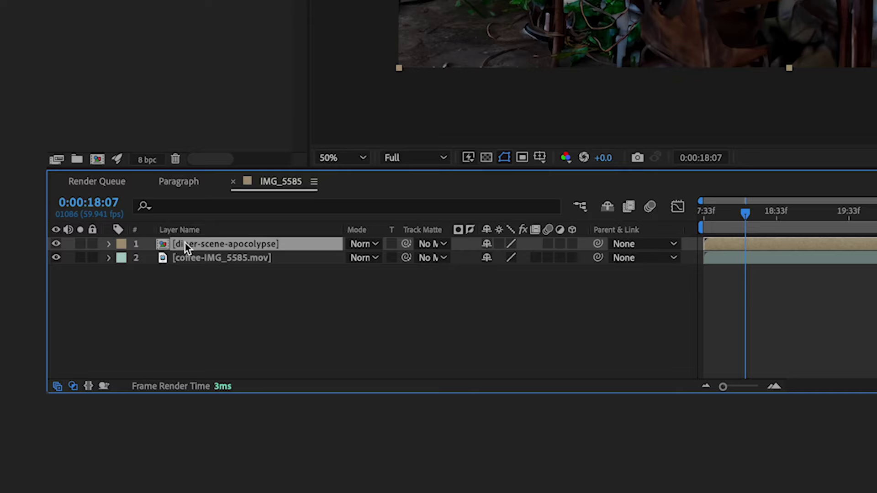
# - Open the diner-scene-apocolypse composition and hide its "remove" layer
pyautogui.doubleClick(199, 244)
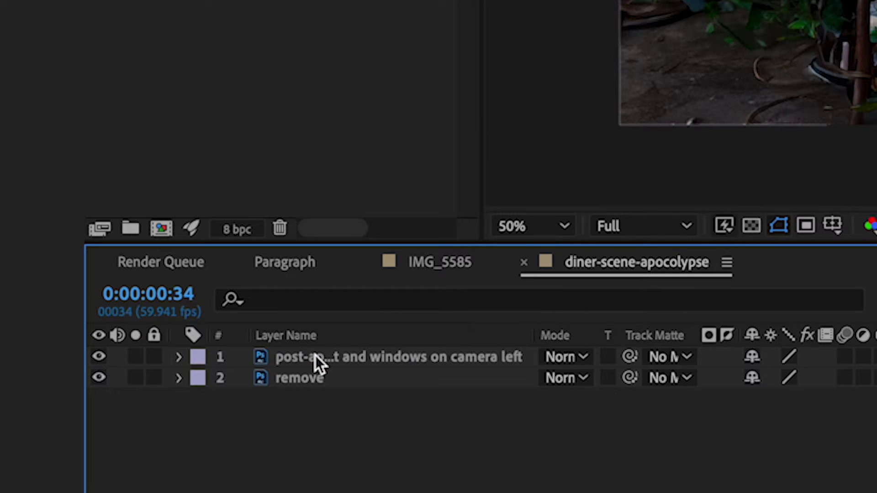
pyautogui.click(99, 377)
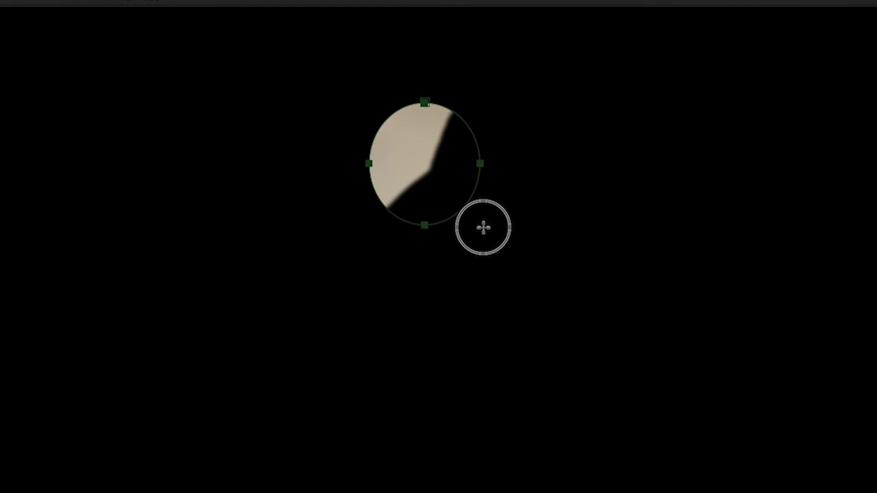
# - Draw an elliptical mask beside the man's head on the diner-scene-apocolypse layer, invert it, and feather it by 78 pixels
pyautogui.moveTo(481, 227); pyautogui.dragTo(521, 269)
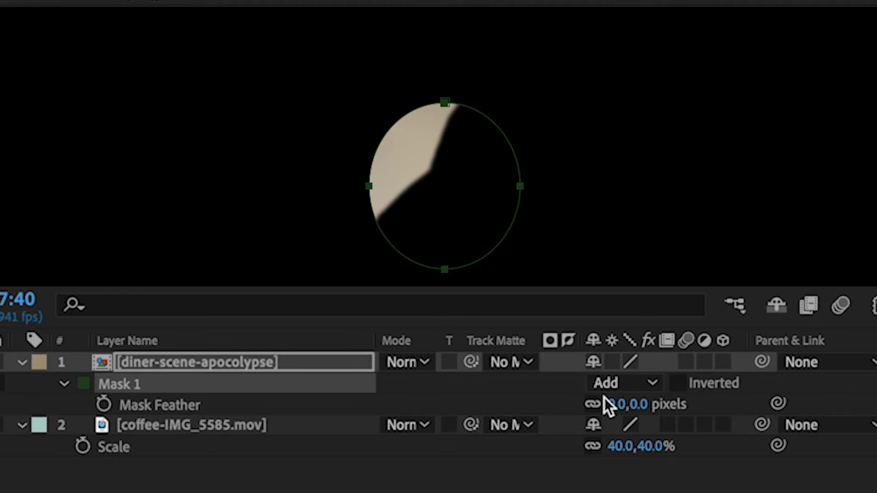
pyautogui.moveTo(608, 406); pyautogui.dragTo(701, 413)
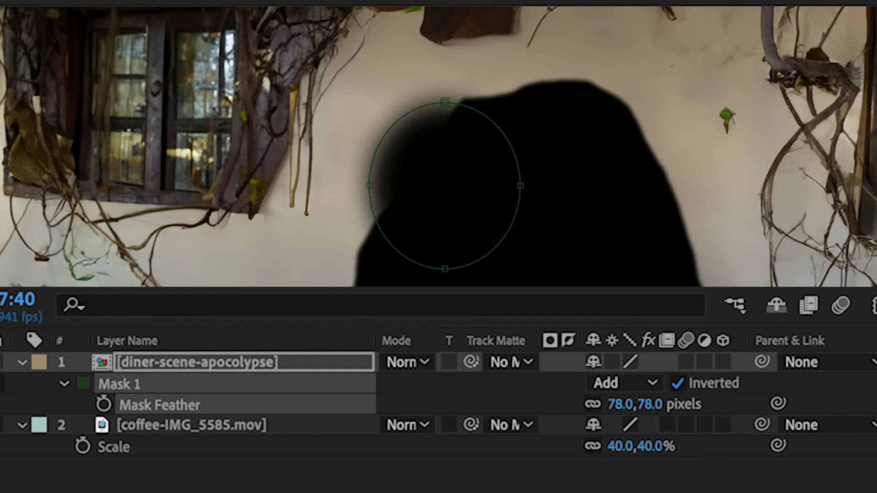
pyautogui.click(418, 488)
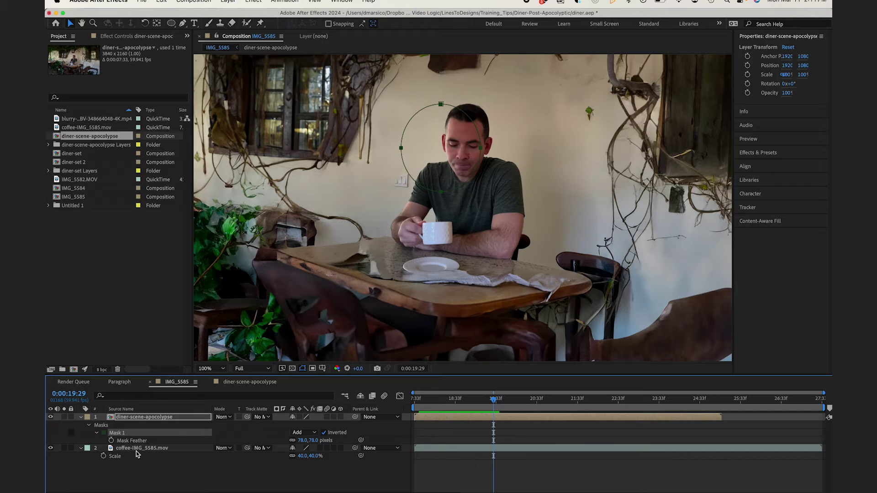
# - Remove the light switch from the wall in the coffee-IMG_5585.mov layer by cloning clean wall from above it
pyautogui.doubleClick(136, 450)
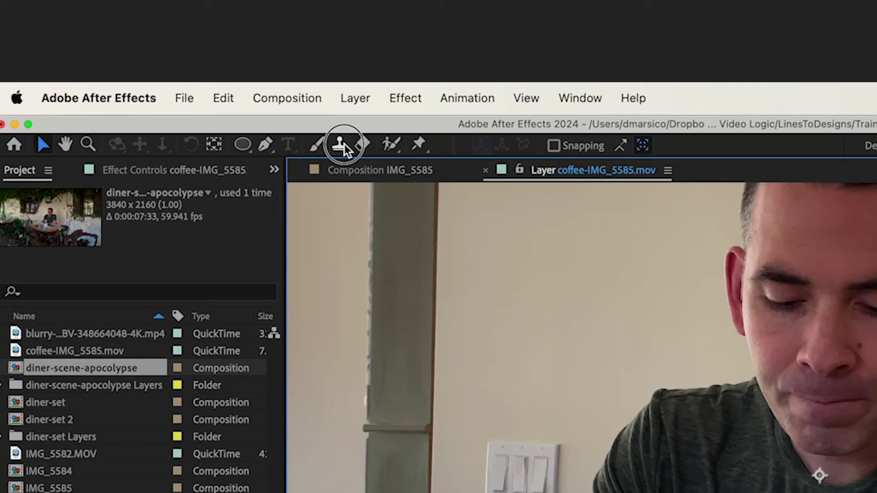
pyautogui.click(343, 142)
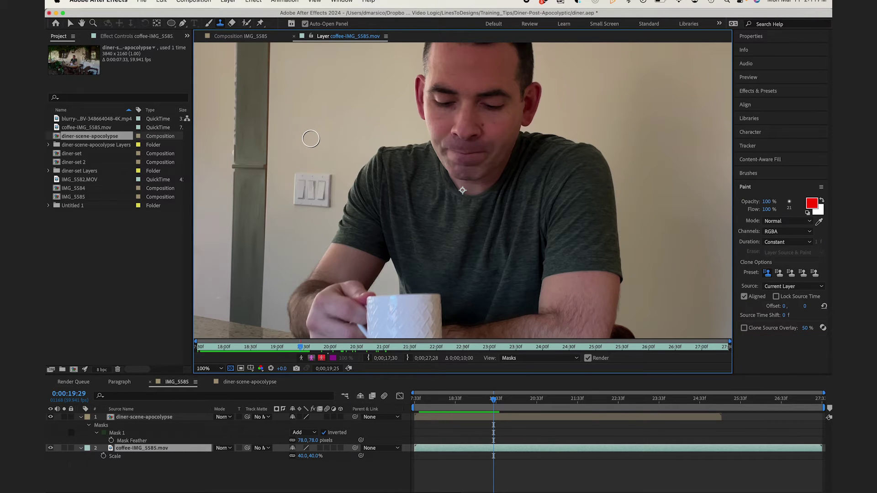
pyautogui.keyDown('alt'); pyautogui.click(311, 138); pyautogui.keyUp('alt')
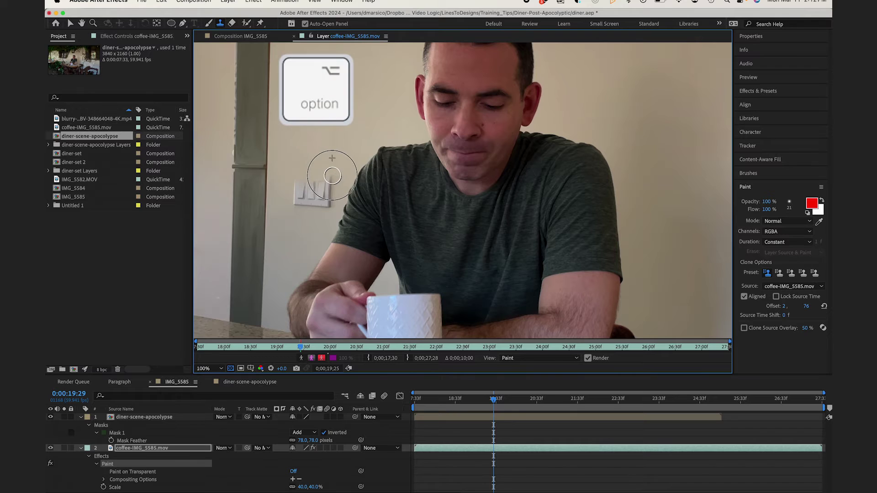
pyautogui.click(329, 184)
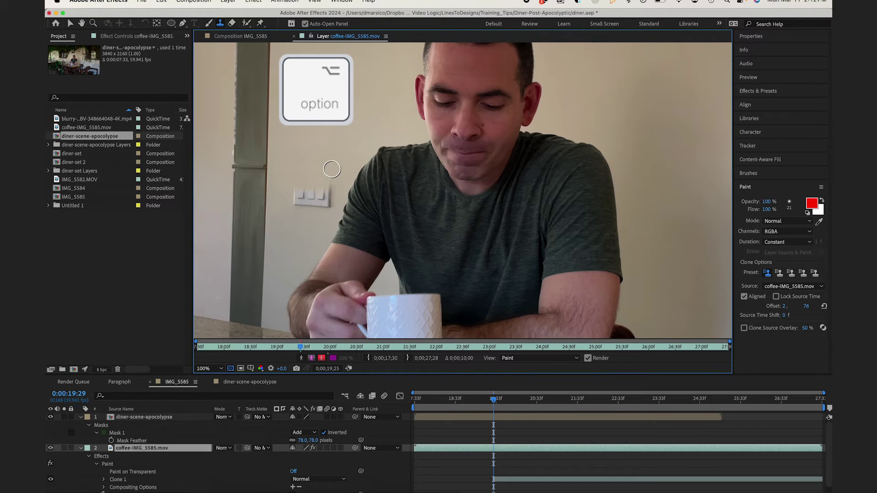
pyautogui.moveTo(330, 188)
pyautogui.mouseDown()
pyautogui.moveTo(312, 196)
pyautogui.moveTo(301, 188)
pyautogui.moveTo(328, 197)
pyautogui.mouseUp()
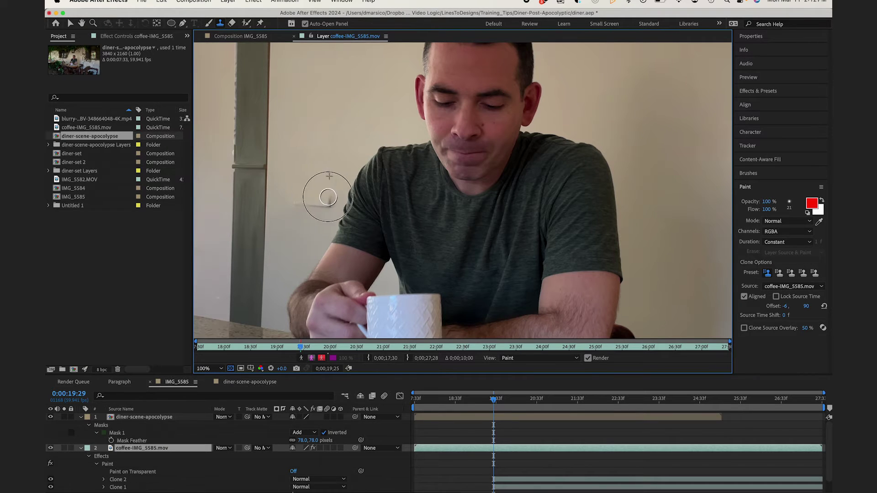
pyautogui.click(318, 216)
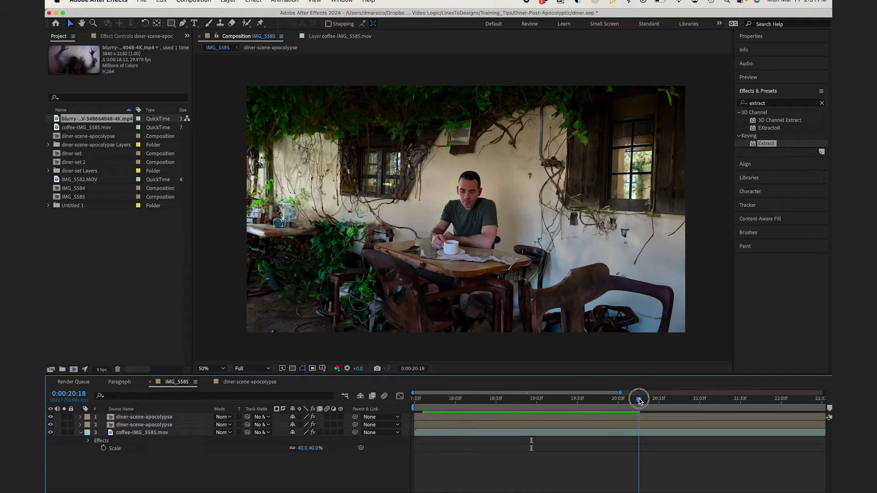
# - Draw separate pen masks around the four lit panes of the large window on the upper diner-scene-apocolypse layer
pyautogui.moveTo(661, 291); pyautogui.dragTo(396, 284)
pyautogui.scroll(1, 562, 328)
pyautogui.scroll(1, 451, 341)
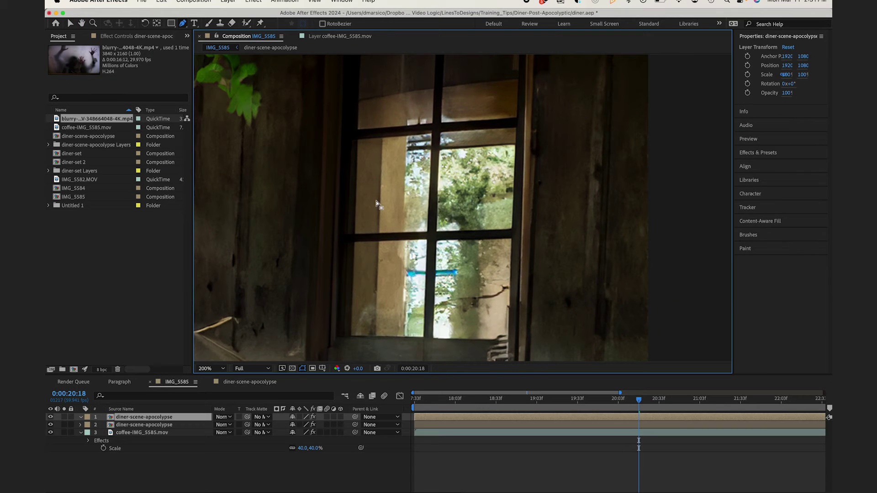
pyautogui.click(358, 140)
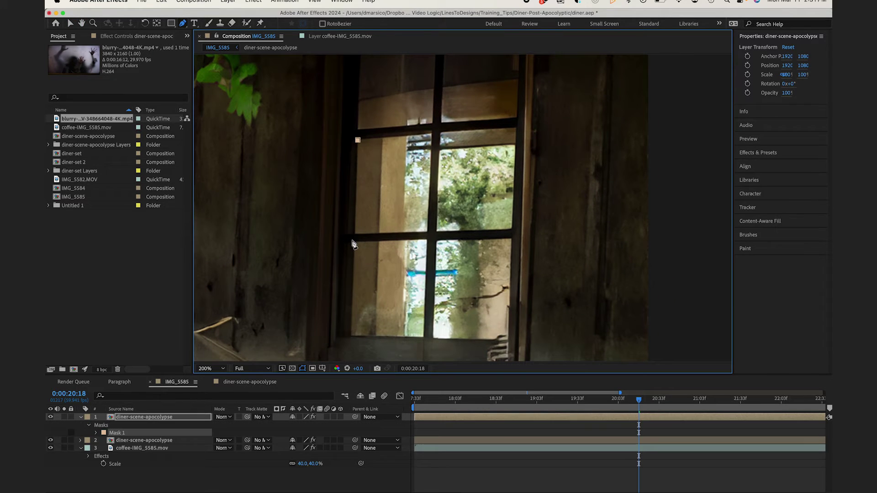
pyautogui.click(441, 132)
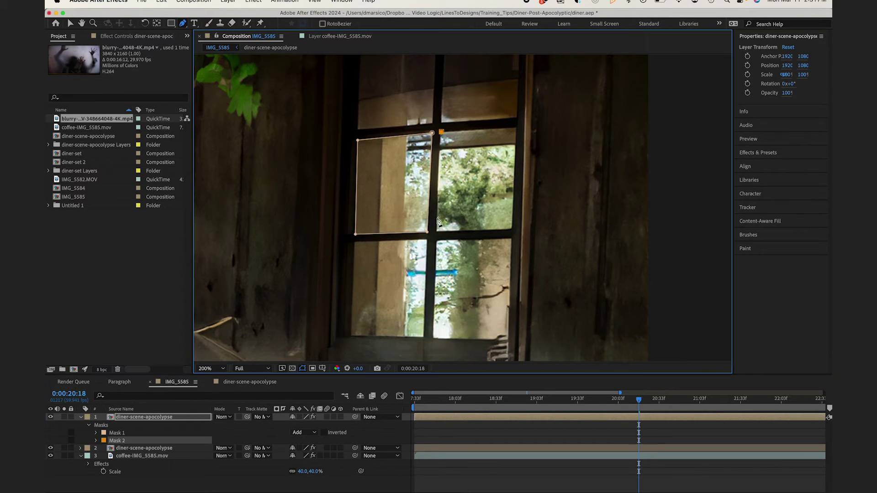
pyautogui.click(355, 244)
pyautogui.click(351, 336)
pyautogui.click(424, 337)
pyautogui.click(426, 240)
pyautogui.click(355, 243)
pyautogui.click(436, 240)
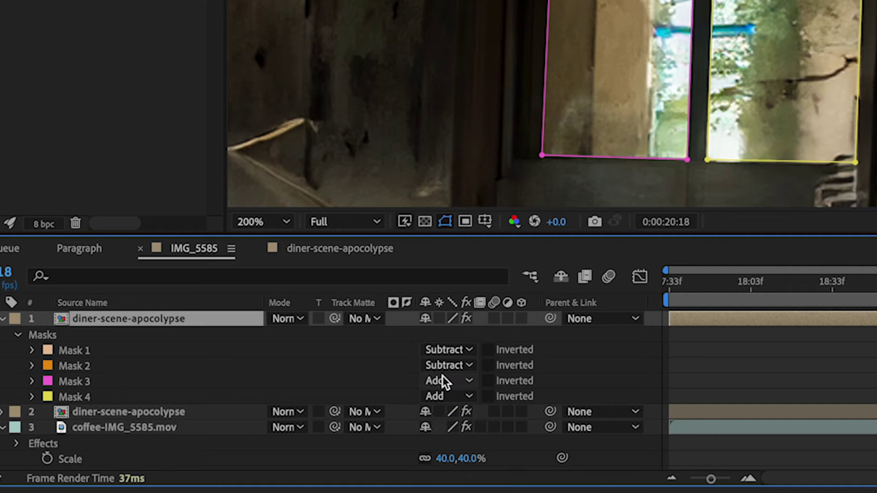
# - Set the four window-pane masks to Subtract so they cut through the diner-scene-apocolypse layer
pyautogui.click(301, 447)
pyautogui.click(304, 461)
pyautogui.click(443, 397)
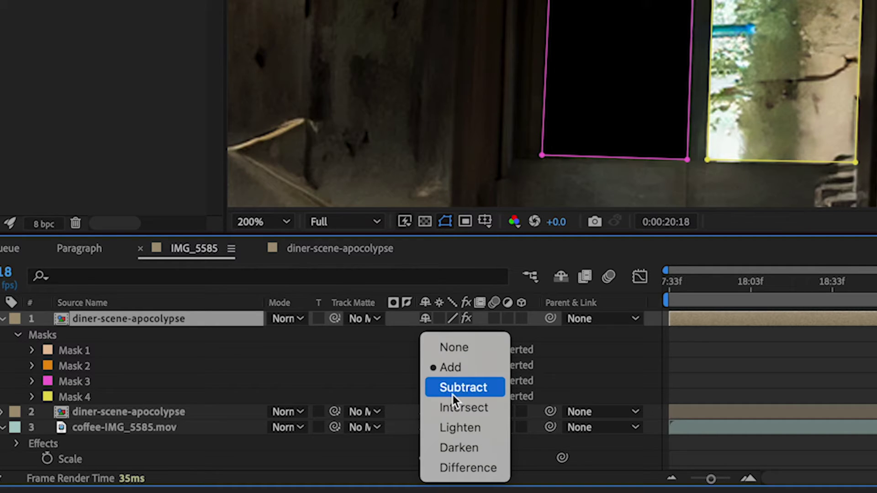
pyautogui.click(465, 388)
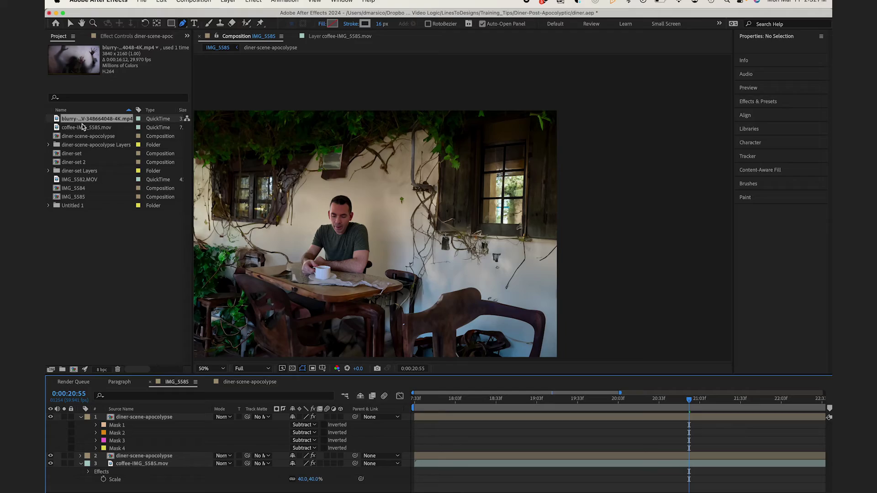
# - Add the blurry zombie-hands footage to the IMG_5585 composition, scale it down, and move it beneath the masked diner layer
pyautogui.moveTo(98, 119); pyautogui.dragTo(412, 229)
pyautogui.press('s')
pyautogui.moveTo(306, 425); pyautogui.dragTo(280, 424)
pyautogui.moveTo(162, 417); pyautogui.dragTo(167, 467)
# - Position the zombie-hands footage behind the window panes, scale it to 26%, and set its blending mode to Hard Light
pyautogui.press('v')
pyautogui.moveTo(358, 243); pyautogui.dragTo(478, 204)
pyautogui.moveTo(304, 464); pyautogui.dragTo(293, 464)
pyautogui.moveTo(522, 184); pyautogui.dragTo(501, 203)
pyautogui.click(224, 456)
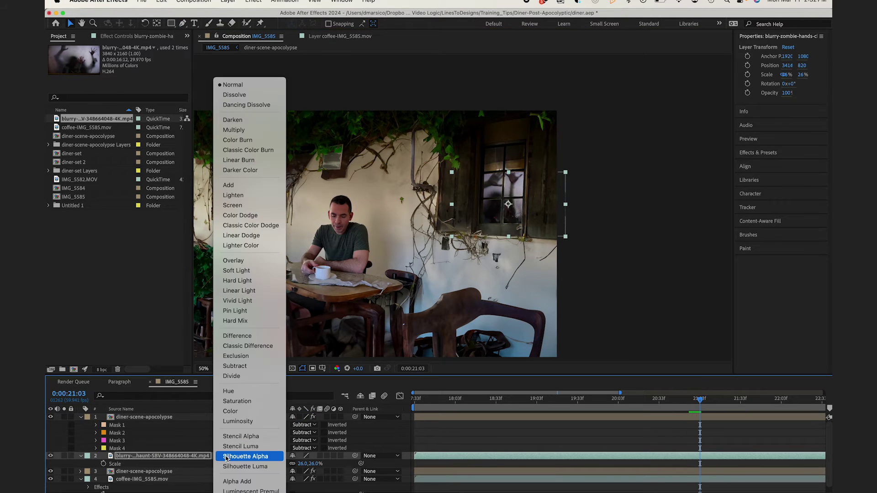
pyautogui.click(249, 281)
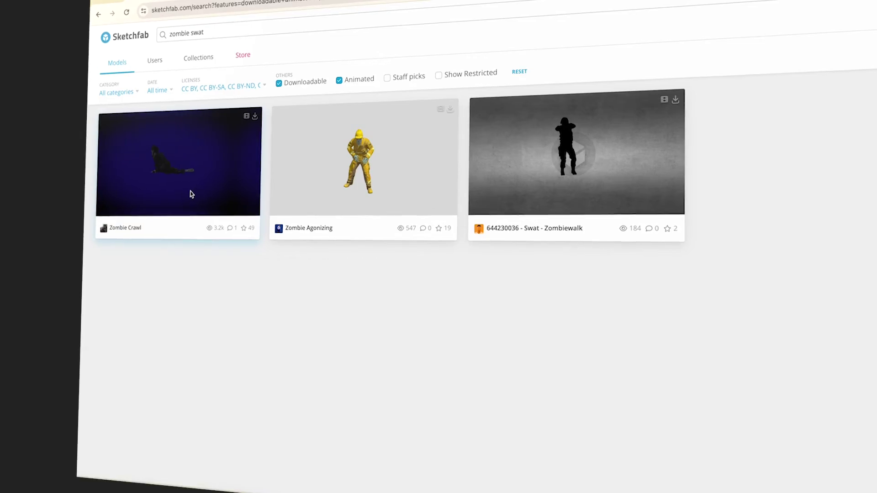
# - Open the Zombie Crawl model from the Sketchfab "zombie swat" results and start its 3D model download
pyautogui.click(190, 192)
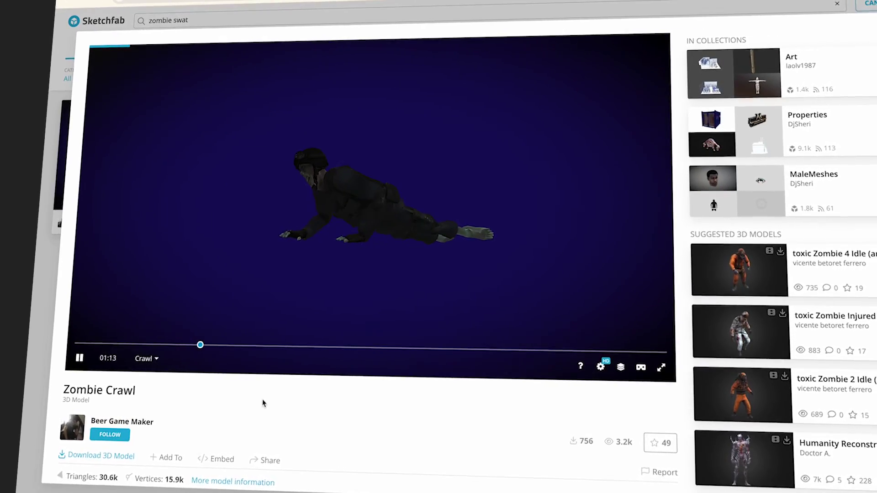
pyautogui.scroll(-3, 263, 403)
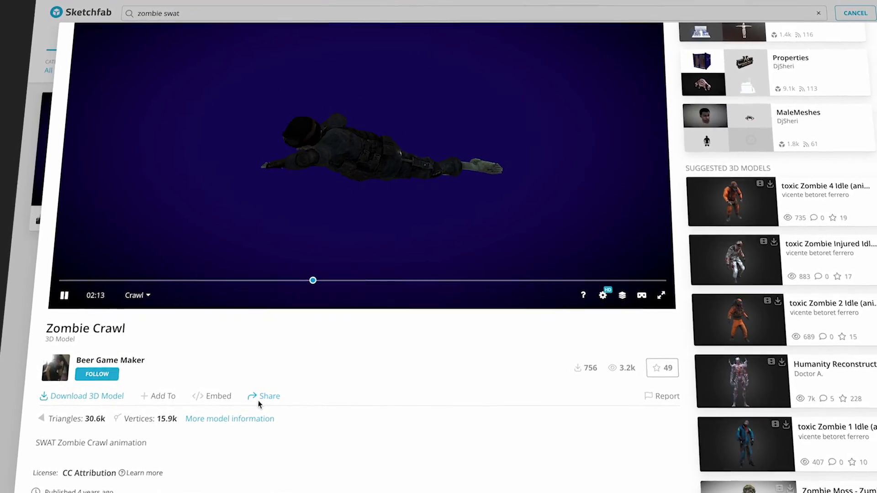
pyautogui.click(78, 397)
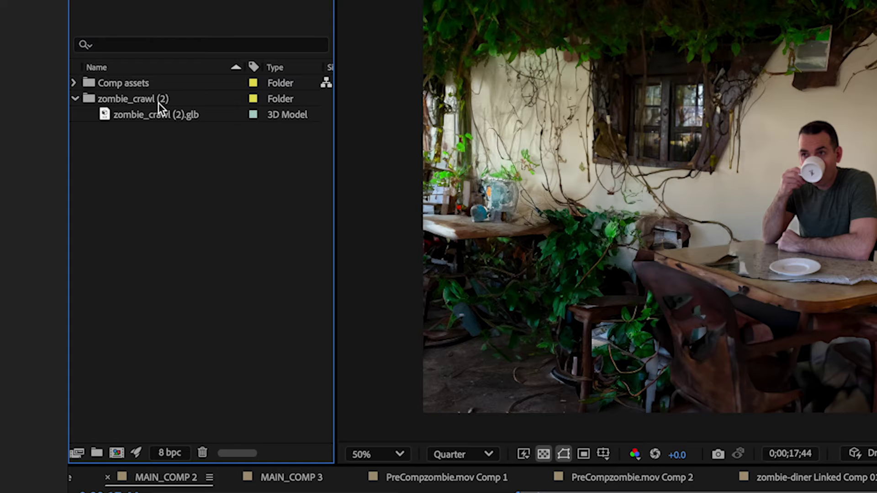
# - Create a composition from zombie_crawl (2).glb and place the zombie at Y position 920 with a Z orientation of 134.1°
pyautogui.moveTo(75, 149); pyautogui.dragTo(71, 334)
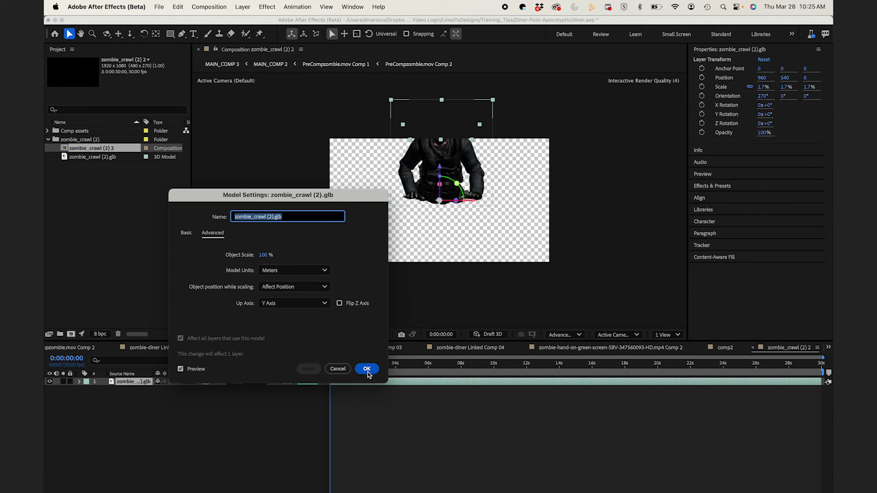
pyautogui.click(367, 371)
pyautogui.moveTo(439, 169); pyautogui.dragTo(440, 213)
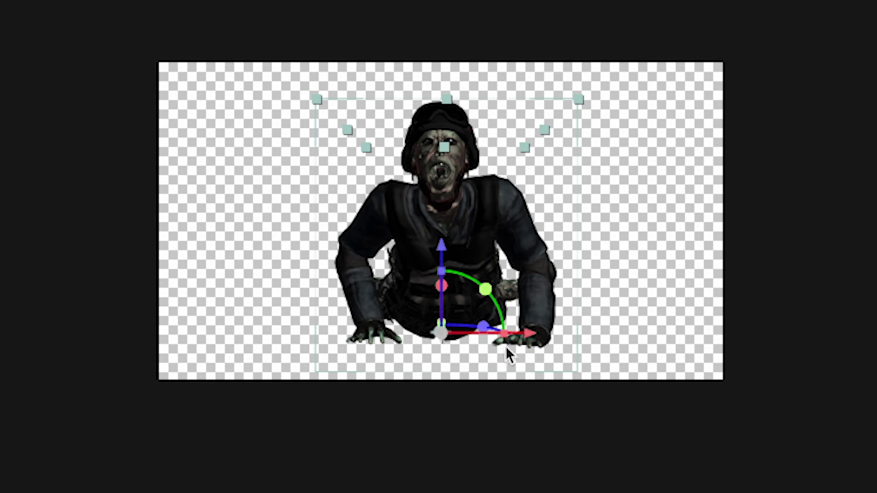
pyautogui.moveTo(487, 325); pyautogui.dragTo(398, 343)
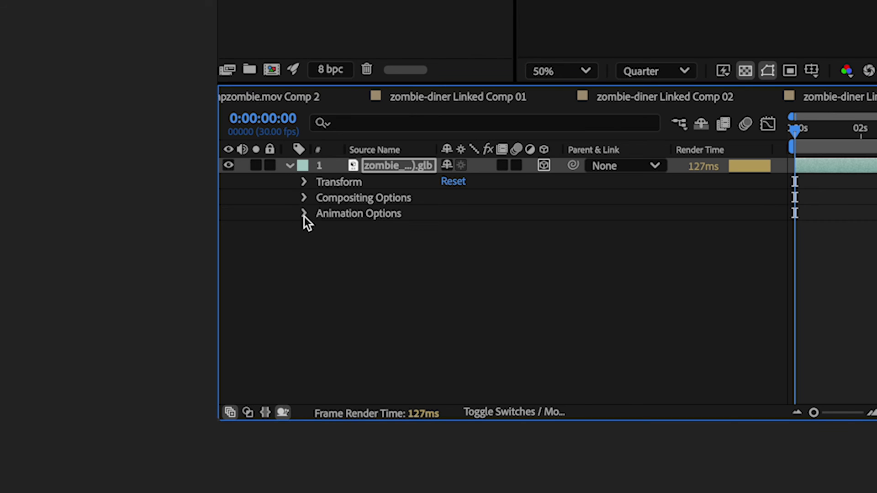
# - Open the zombie layer's Animation Options and choose the model's built-in animation
pyautogui.click(305, 213)
pyautogui.click(470, 229)
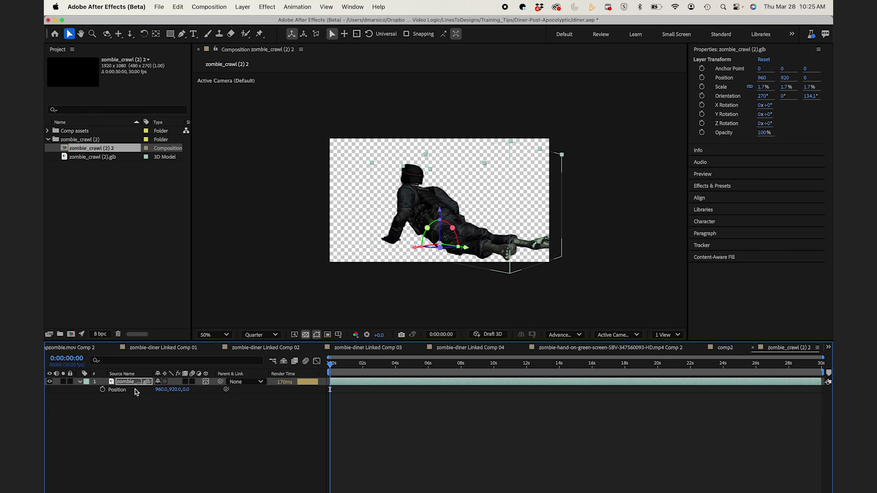
# - Keyframe the zombie's position at 0 seconds and shift it forward, toward its head, at 6 seconds
pyautogui.click(103, 390)
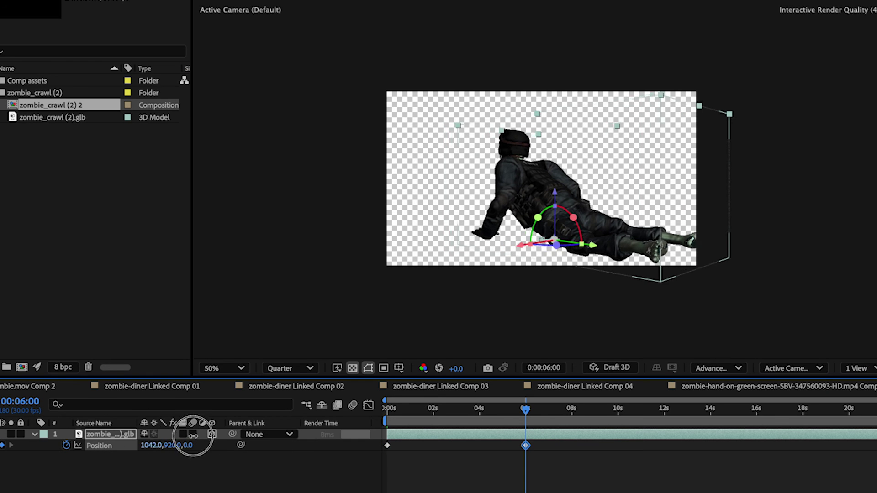
pyautogui.moveTo(561, 245); pyautogui.dragTo(521, 243)
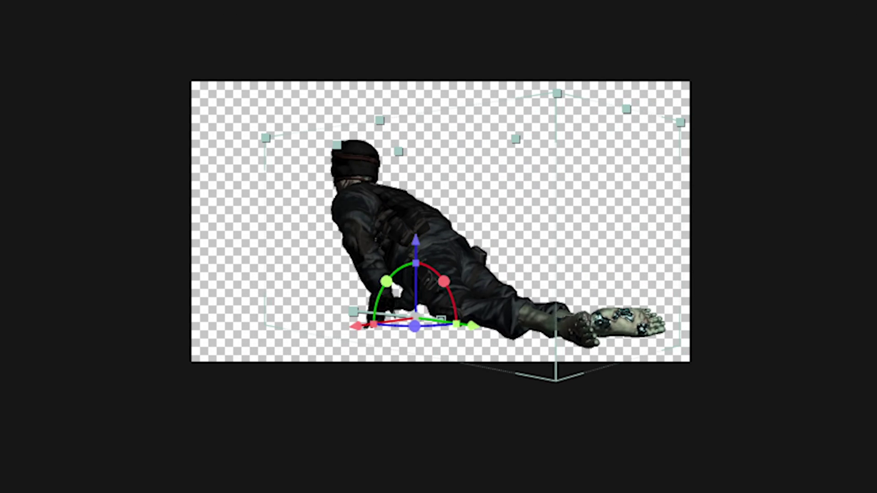